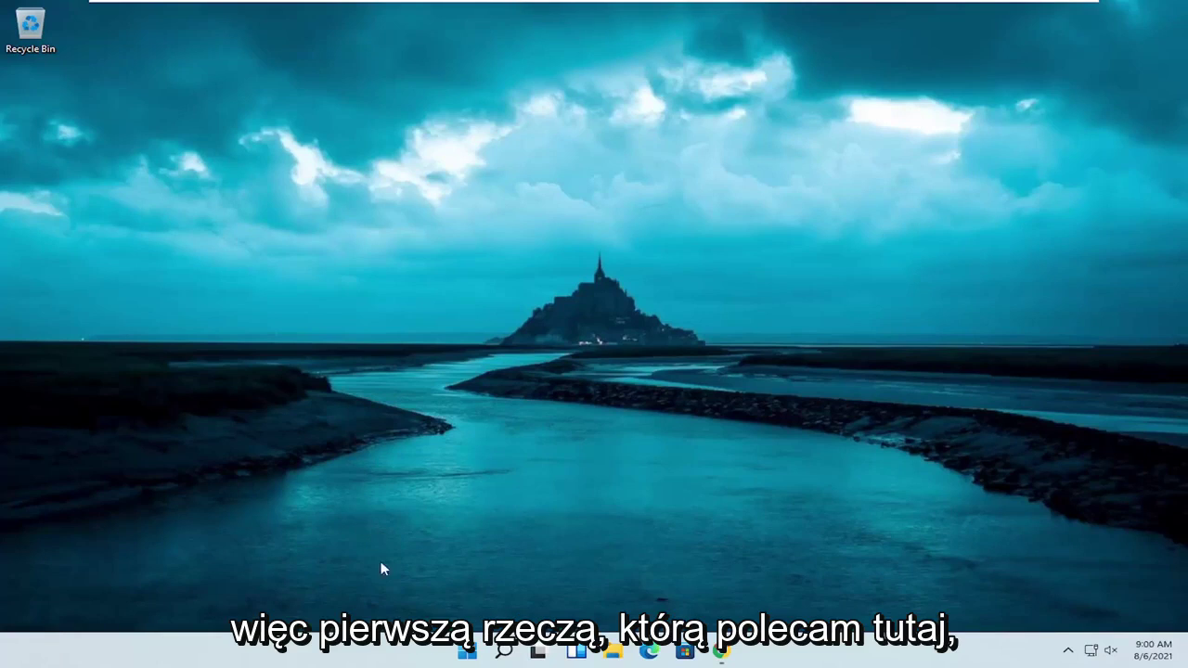
Launch System Configuration by searching for msconfig
click(504, 652)
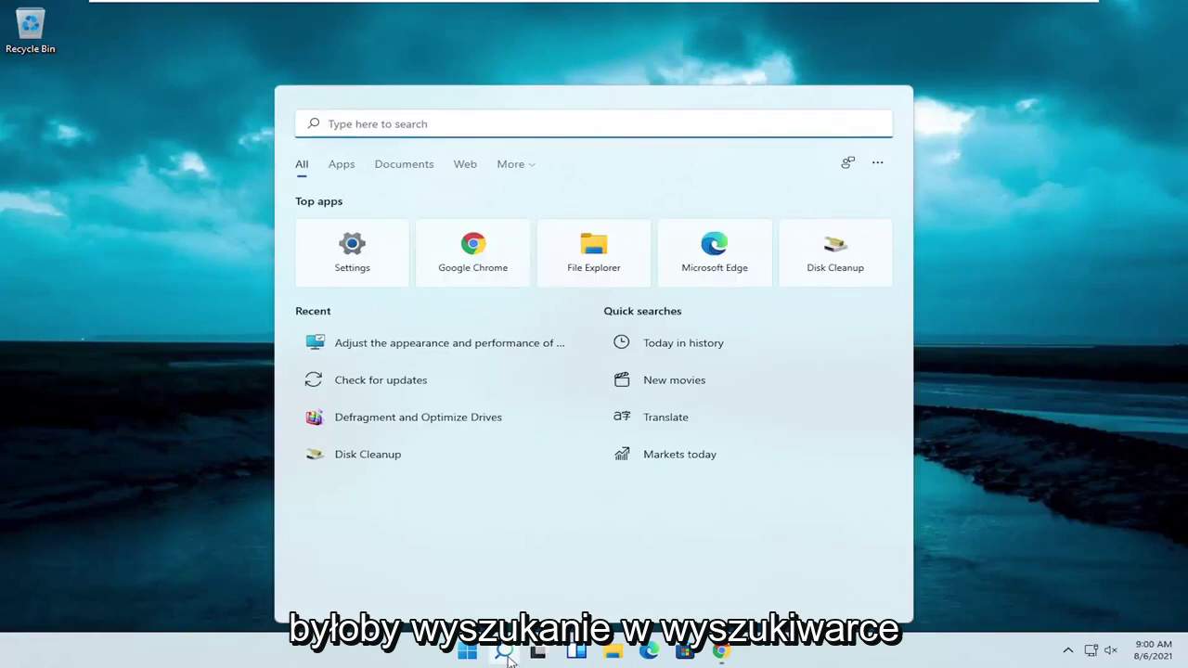
text(msconfi)
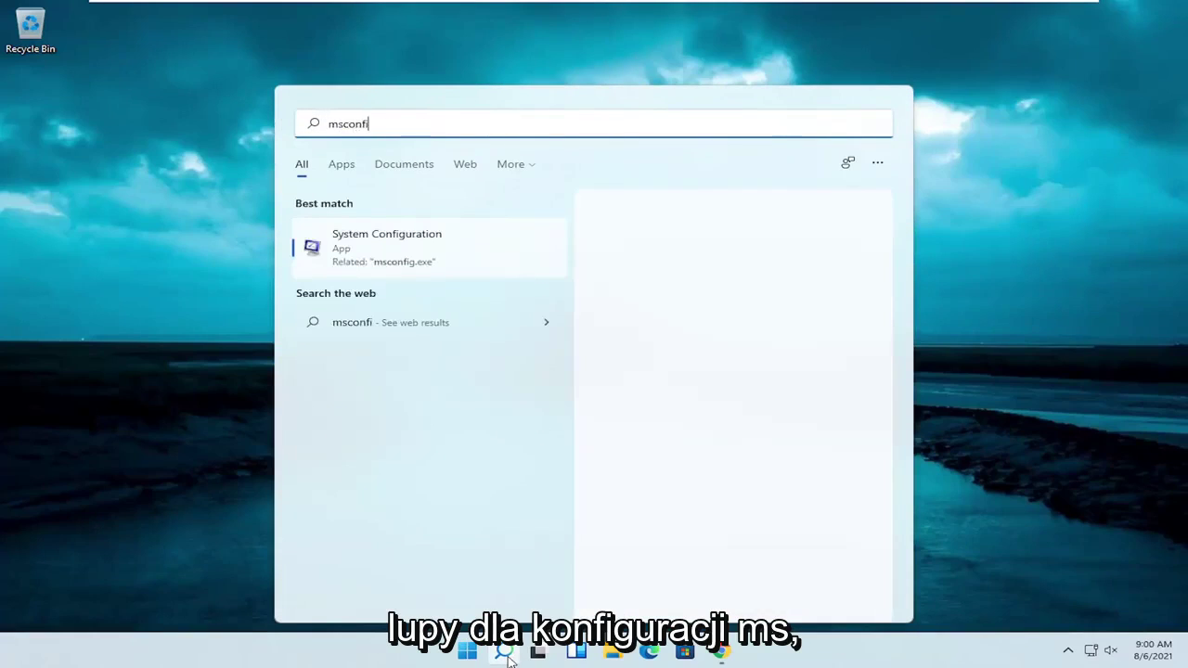
text(g)
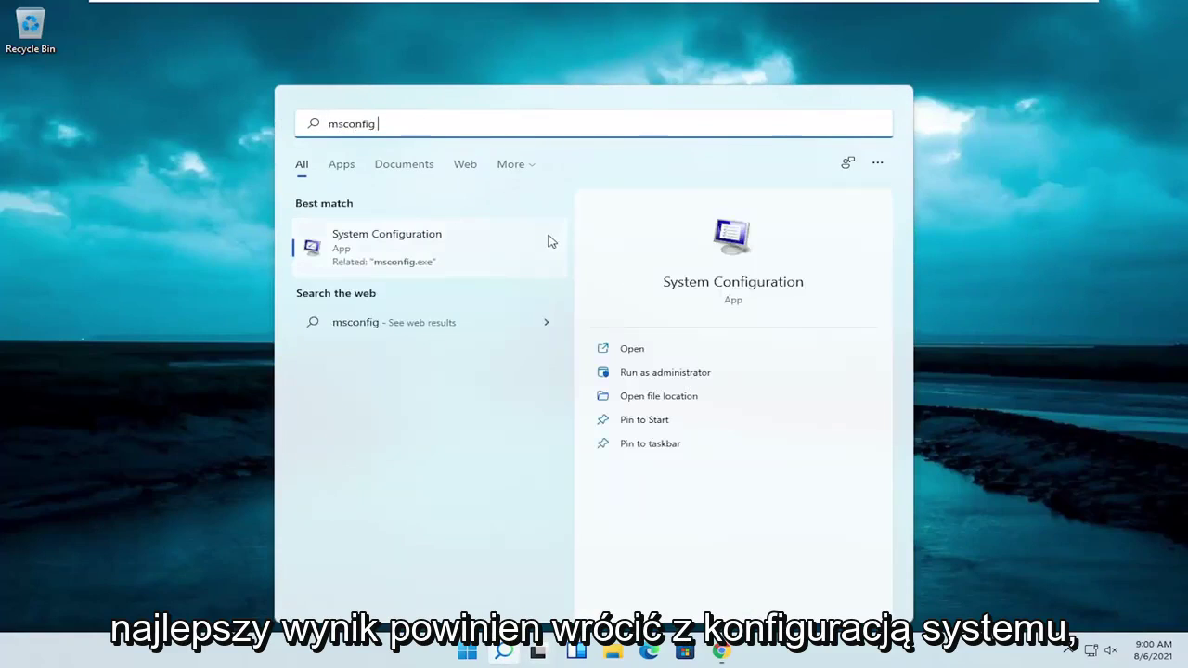
click(406, 258)
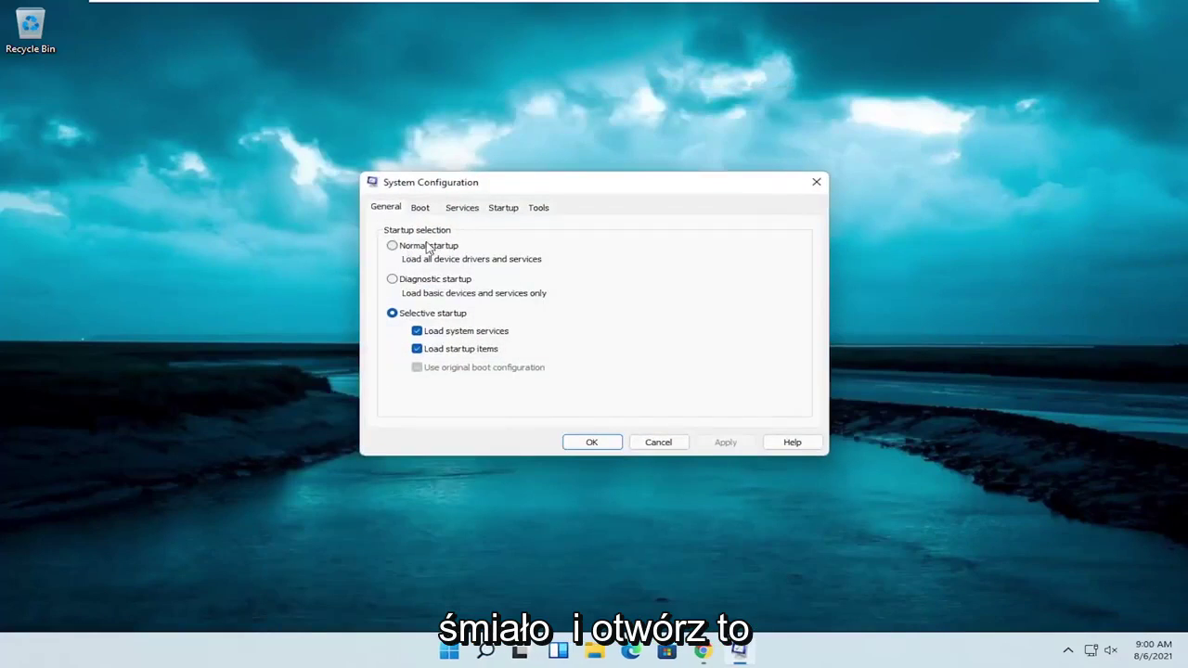
In the Boot tab's advanced options, limit processors to 2 and enable the maximum memory limit
click(425, 207)
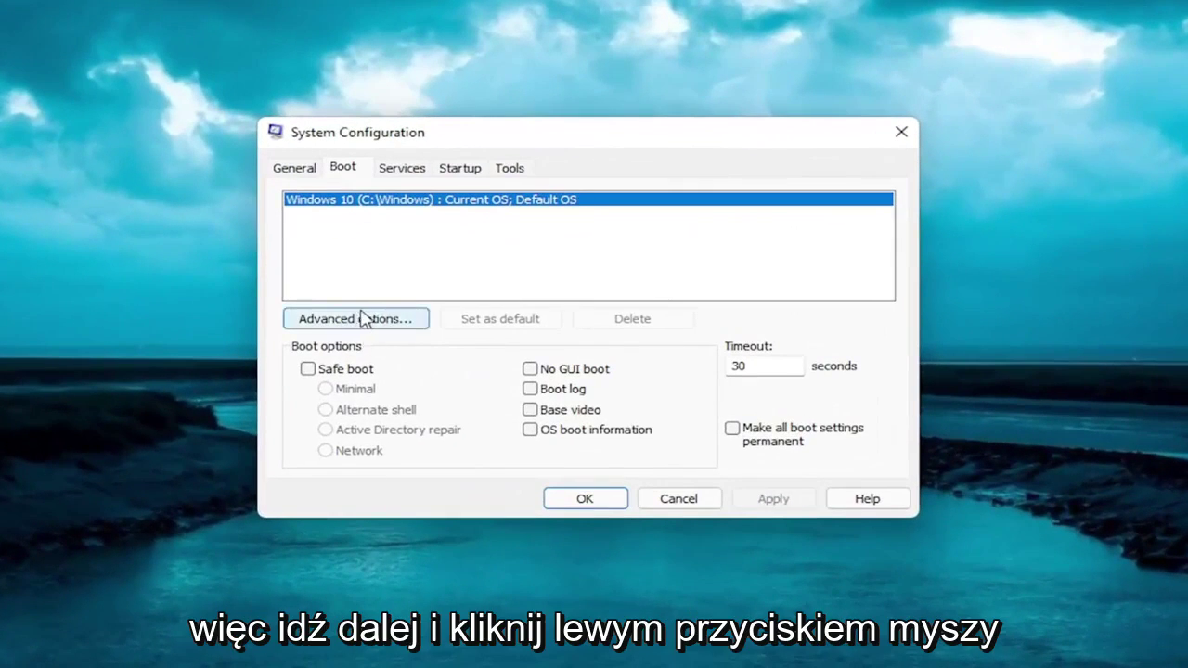
click(362, 319)
click(390, 172)
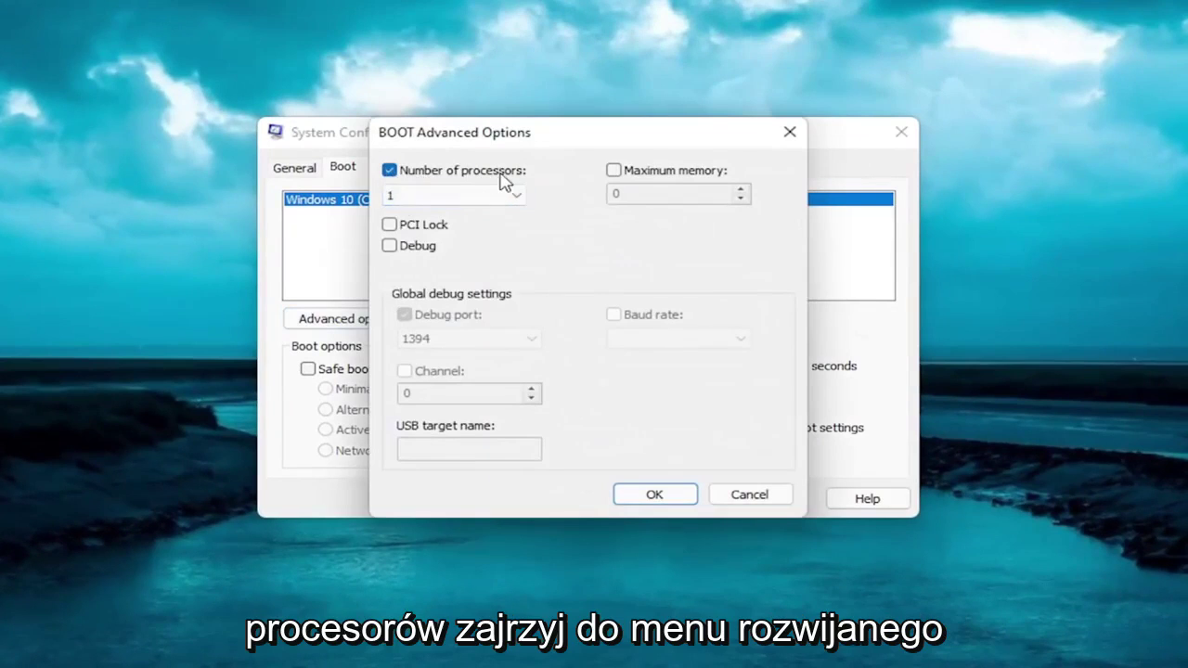
click(516, 197)
click(461, 228)
click(613, 171)
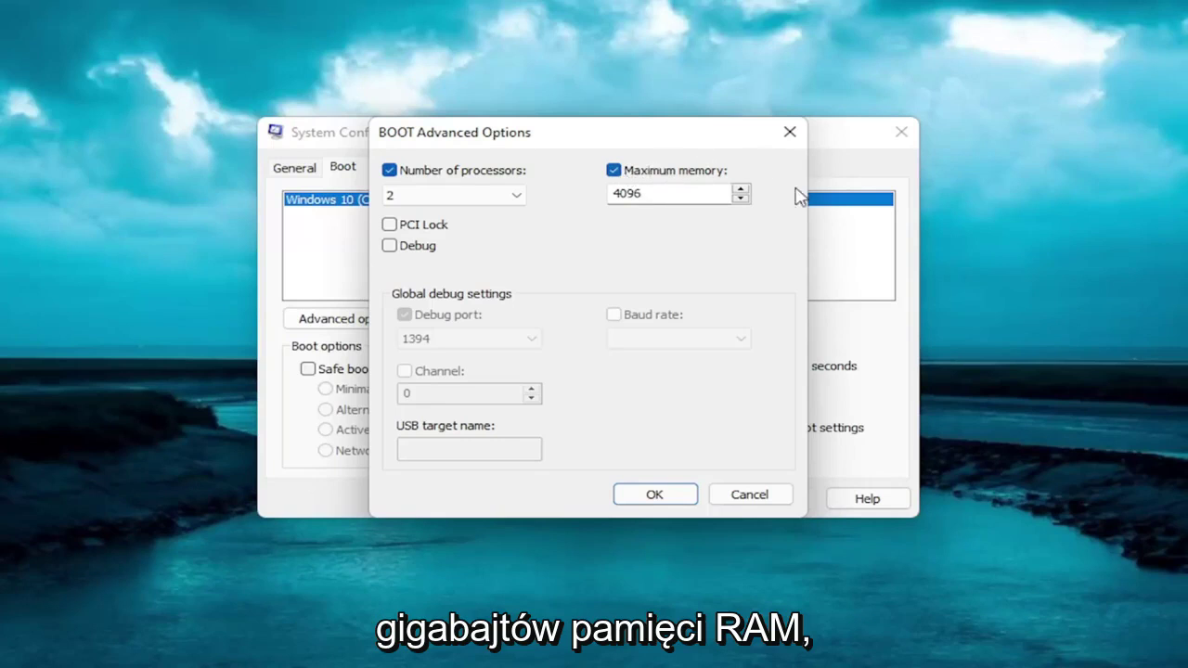
Open Calculator and compute 1024 × 8 = 8,192
click(469, 647)
text(calc)
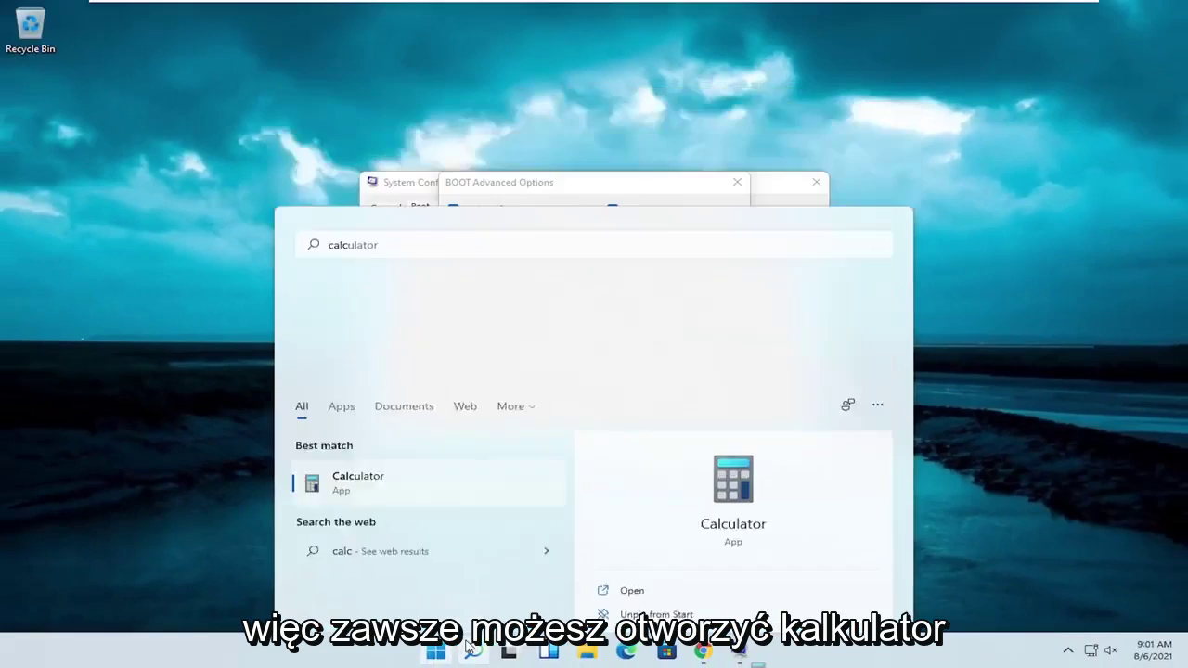
key(Return)
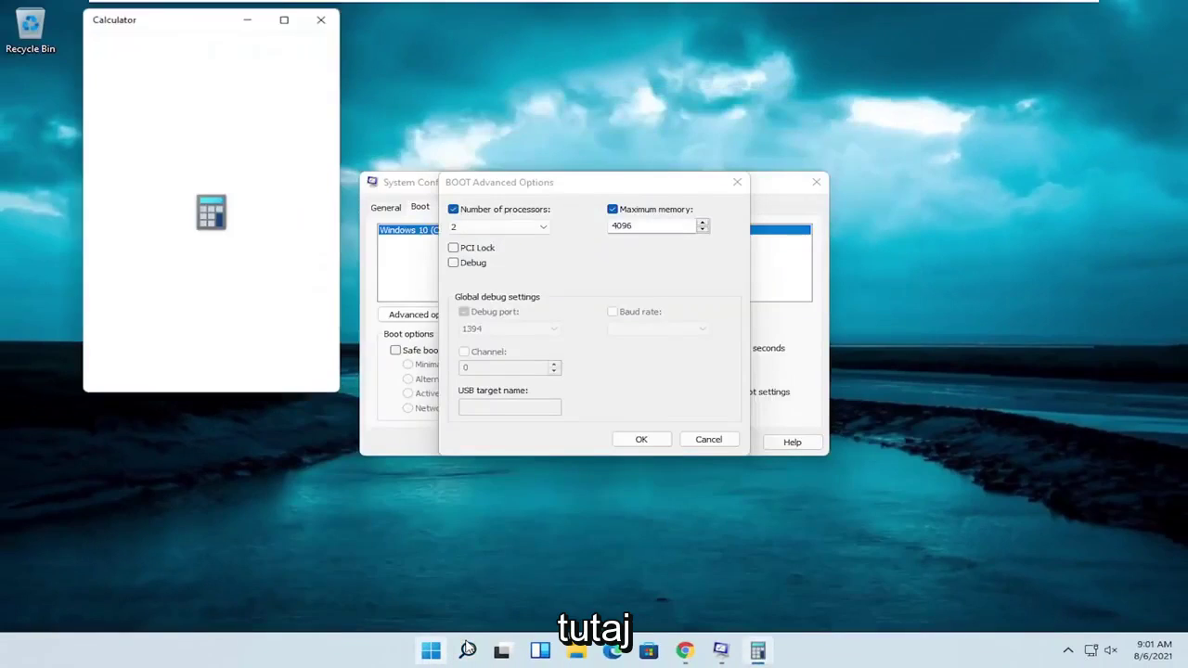
drag(174, 13, 470, 112)
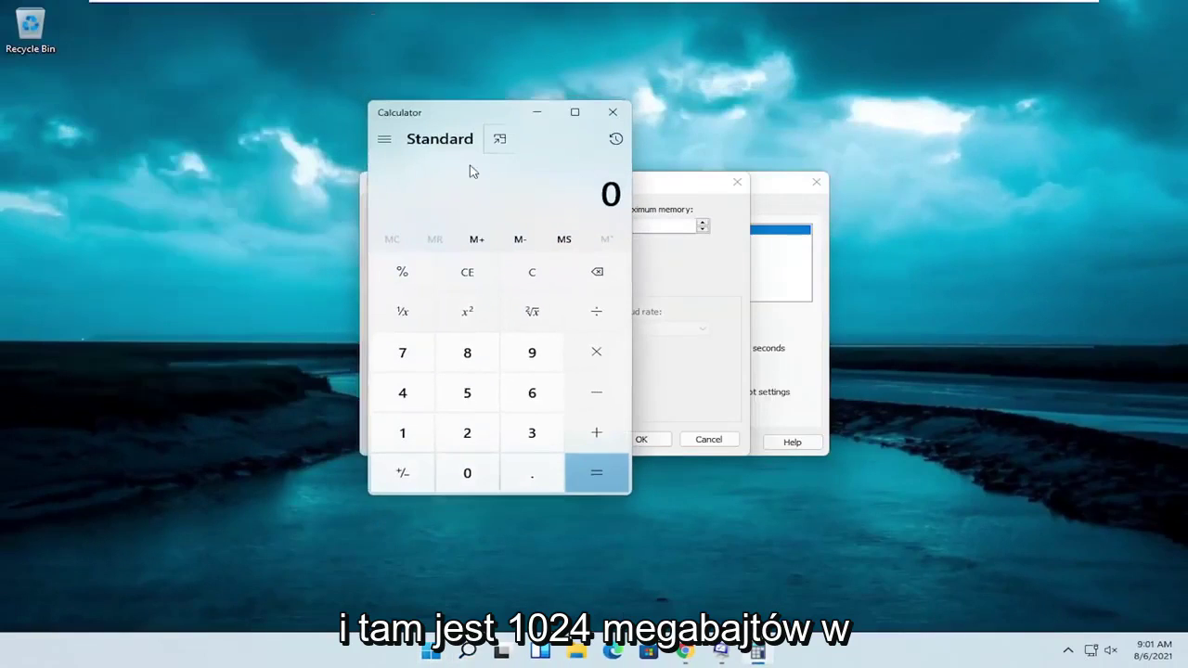
text(1024)
text(8)
key(Return)
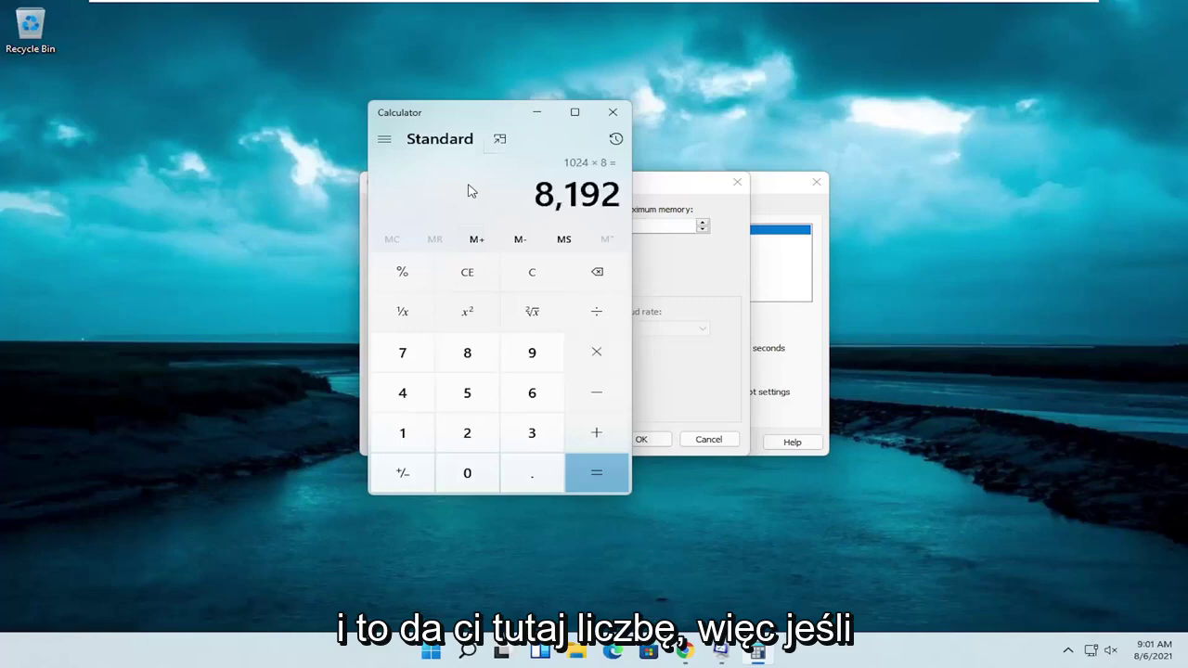
Multiply by 2 to get 16,384, then clear and compute 1024 × 4 = 4,096
drag(511, 117, 400, 131)
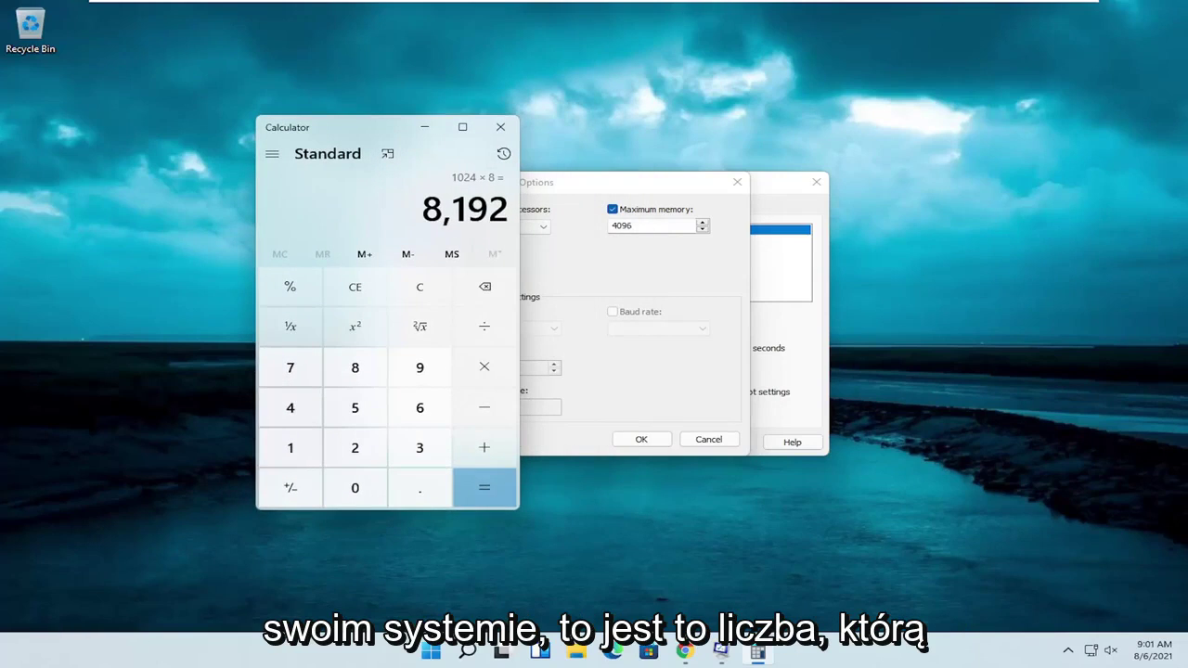
text(*2)
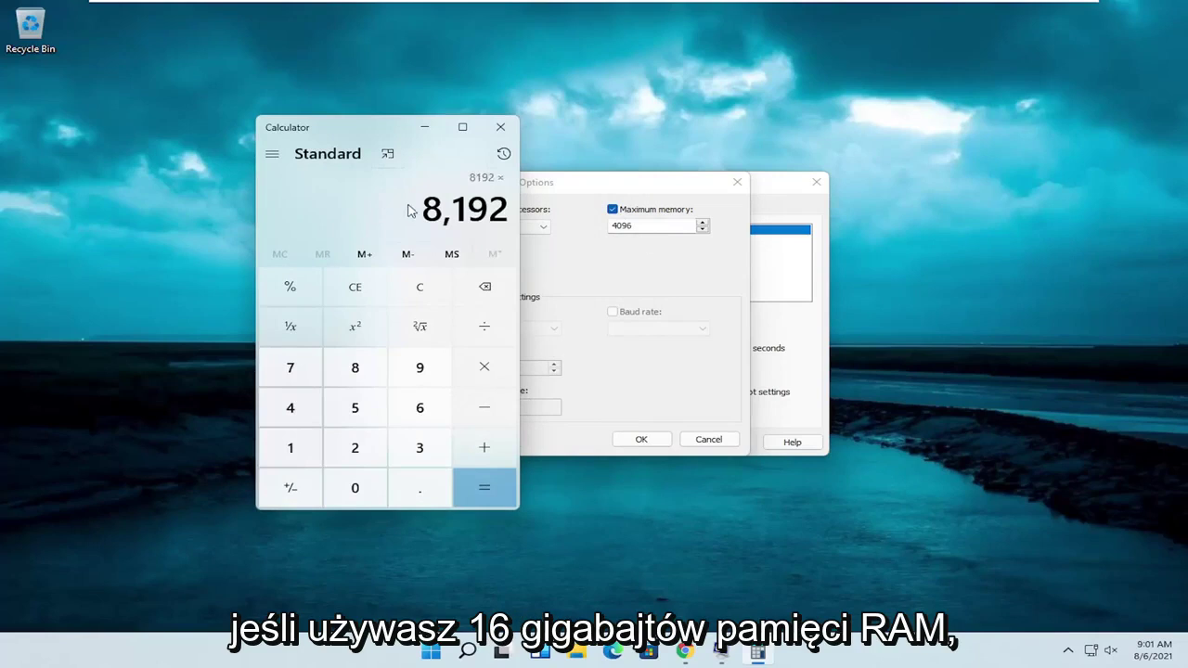
key(Return)
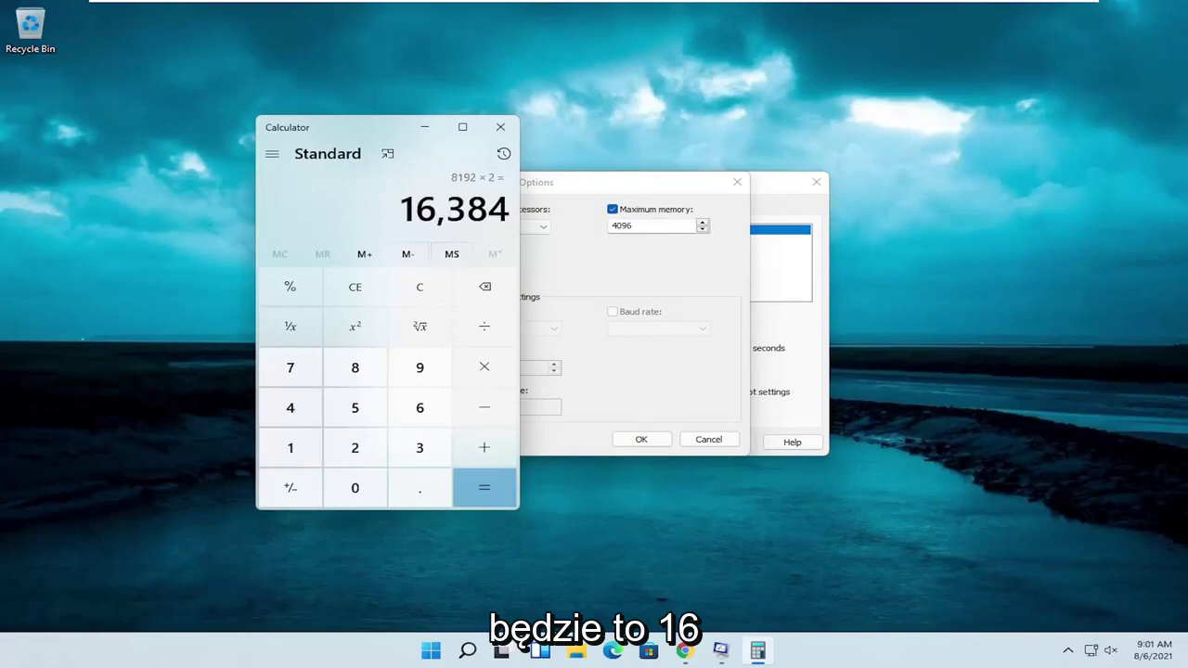
key(Escape)
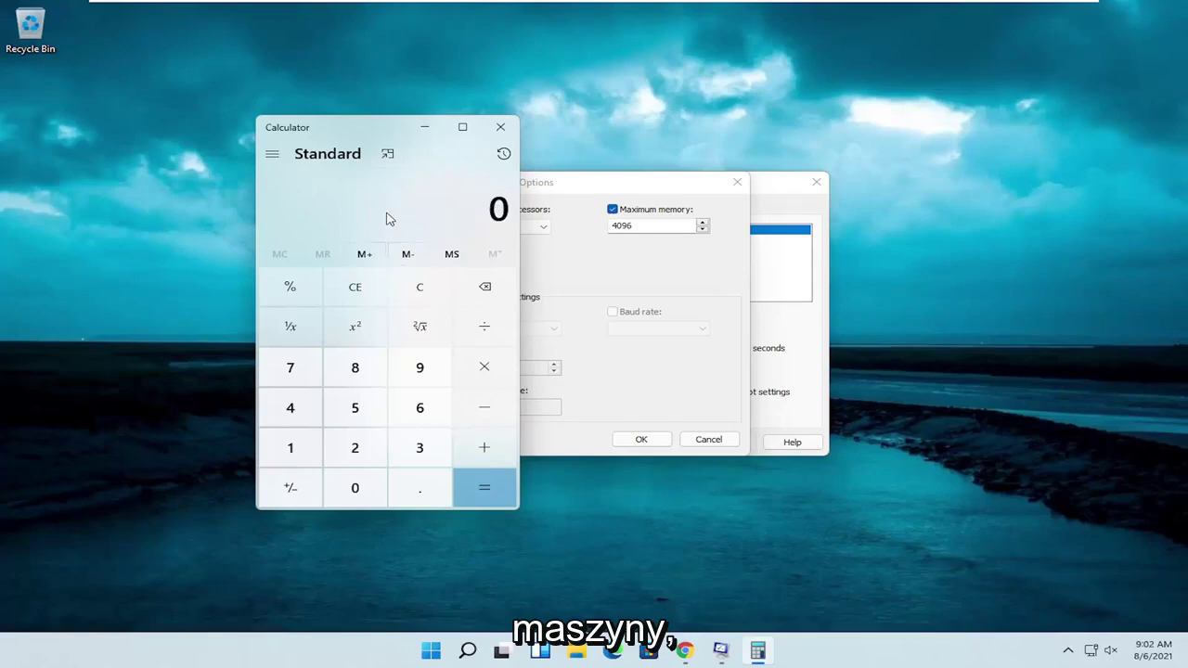
text(1024*4)
key(Return)
Close Calculator, confirm the advanced boot settings, and close System Configuration
click(502, 128)
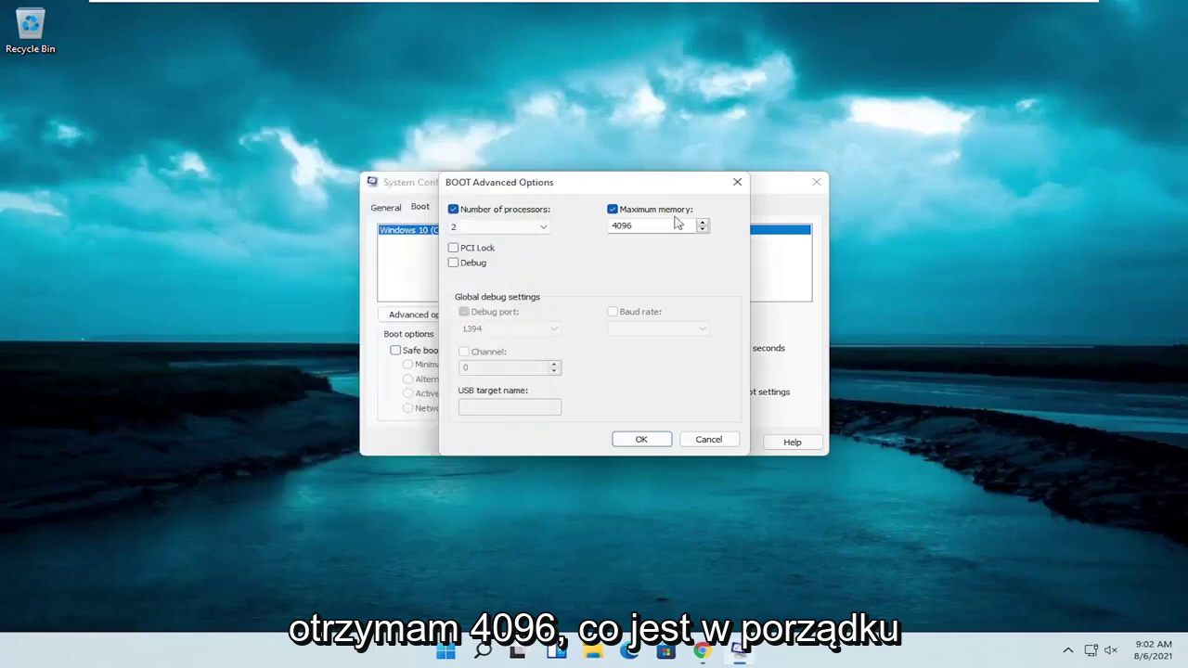
click(641, 440)
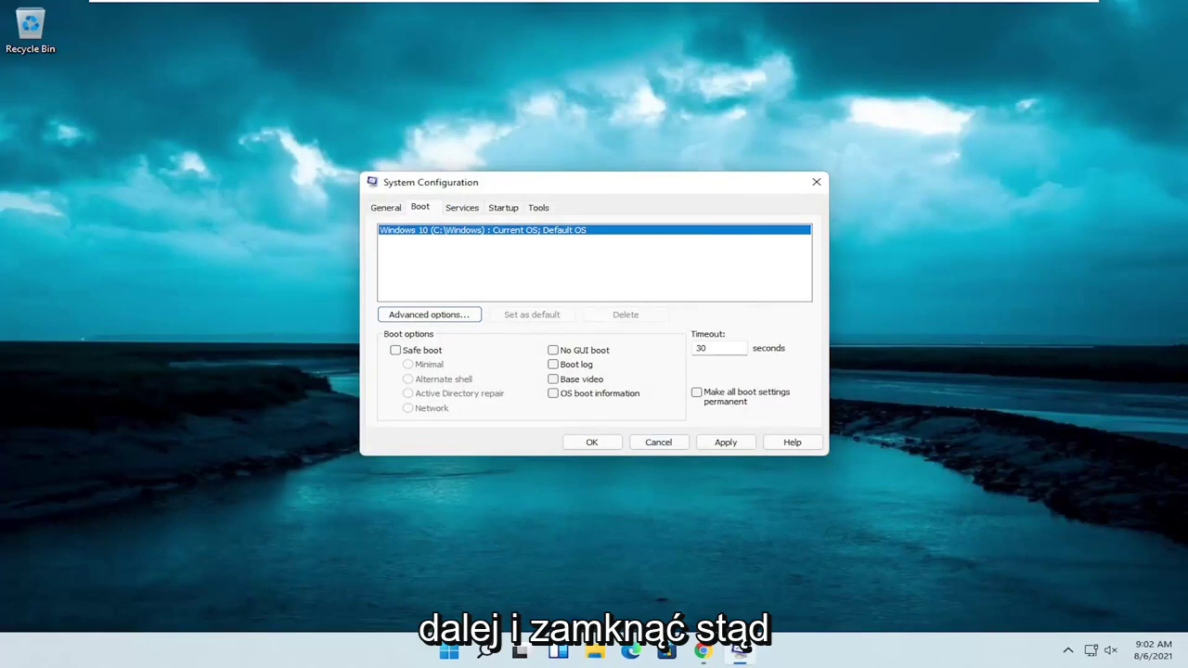
click(816, 182)
Search 'adjust' and open Adjust the appearance and performance of Windows
click(494, 653)
text(adjus)
click(412, 308)
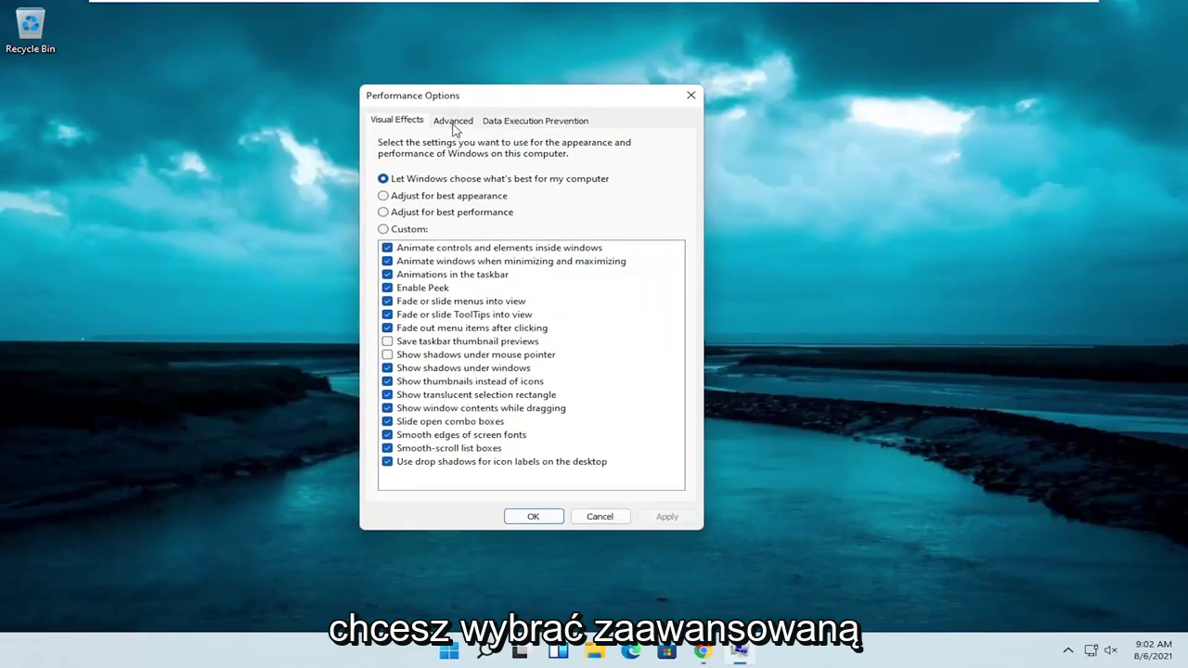
Set the virtual memory paging file to be managed automatically for all drives and confirm
click(454, 124)
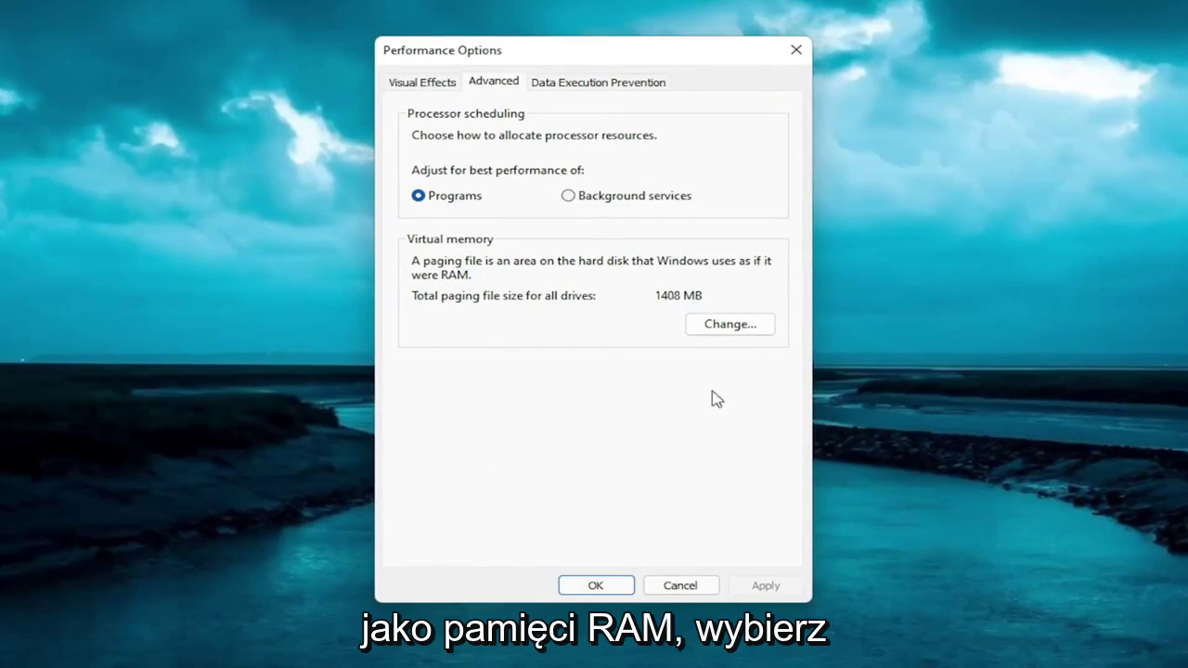
click(772, 322)
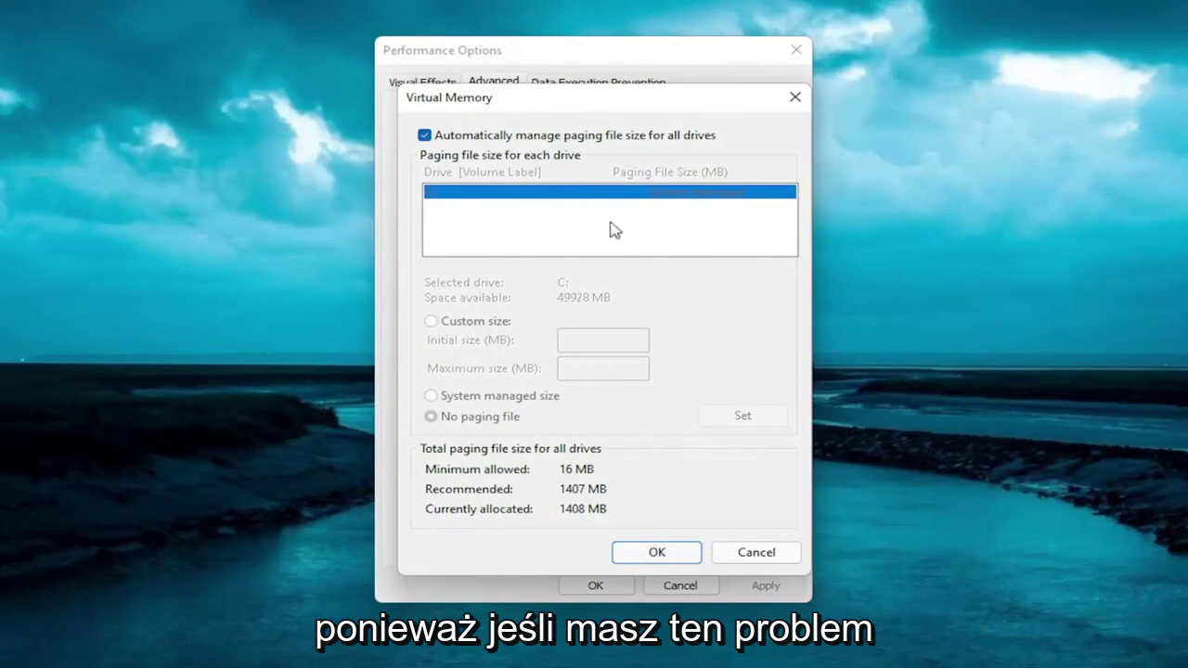
click(656, 553)
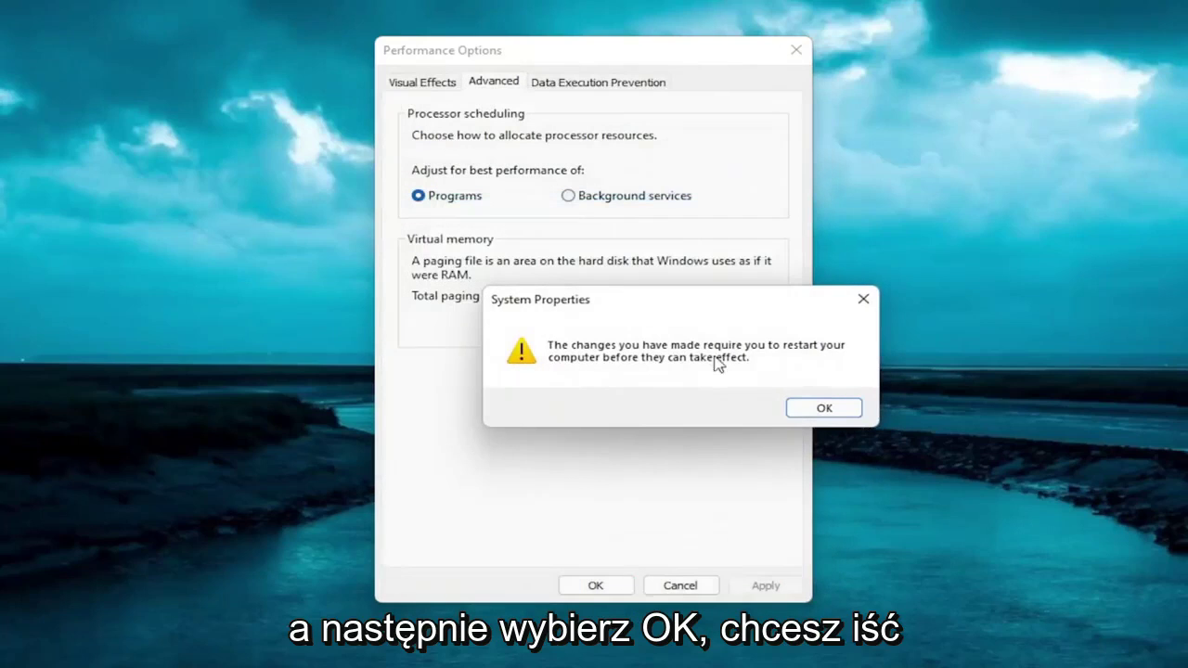
drag(655, 305, 581, 303)
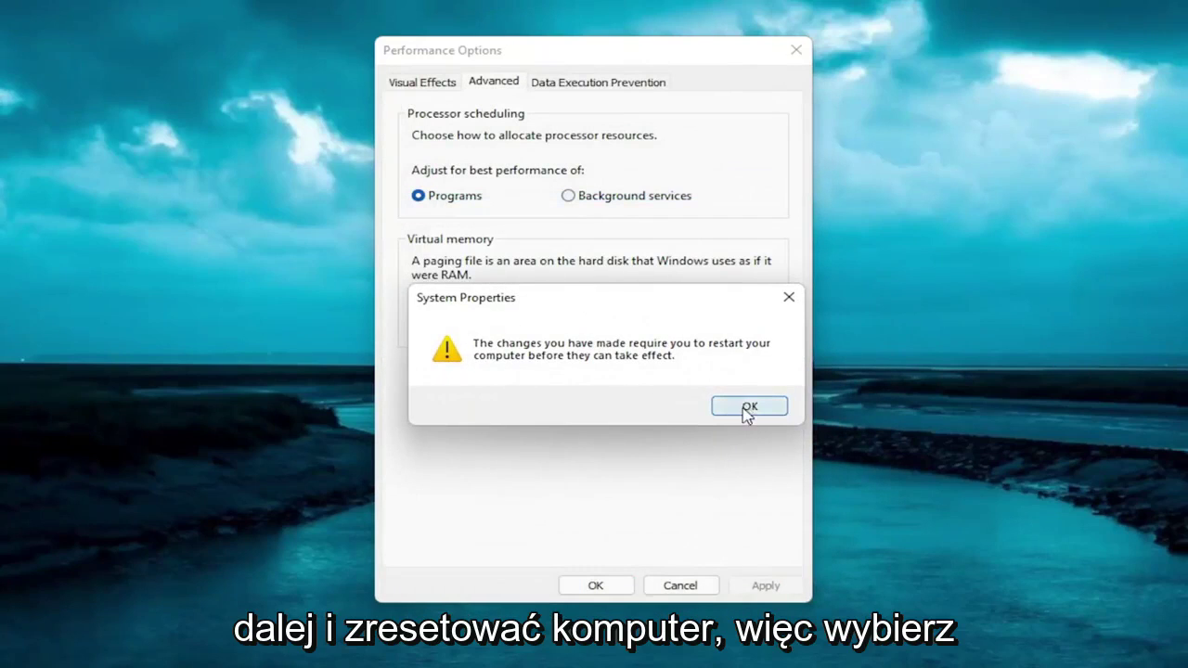